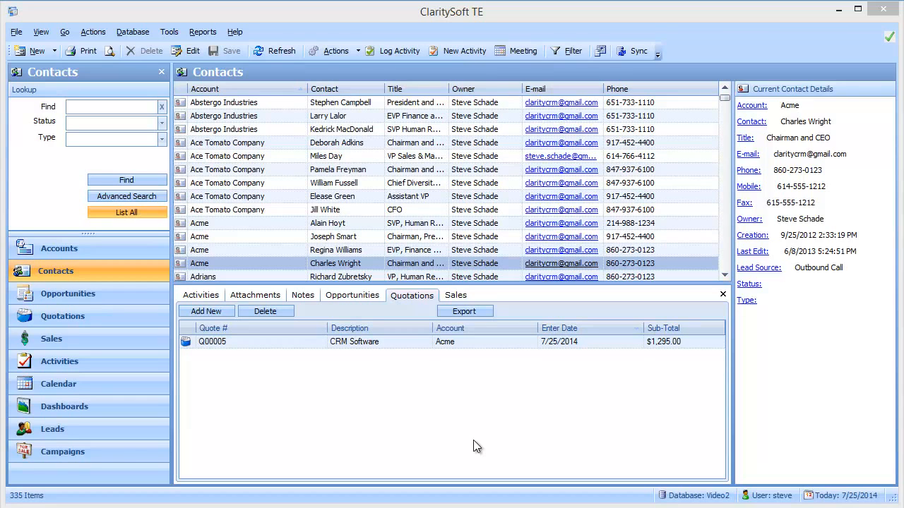
Set the security model to Groups-based security in the general customization options and save the change
left_click(315, 223)
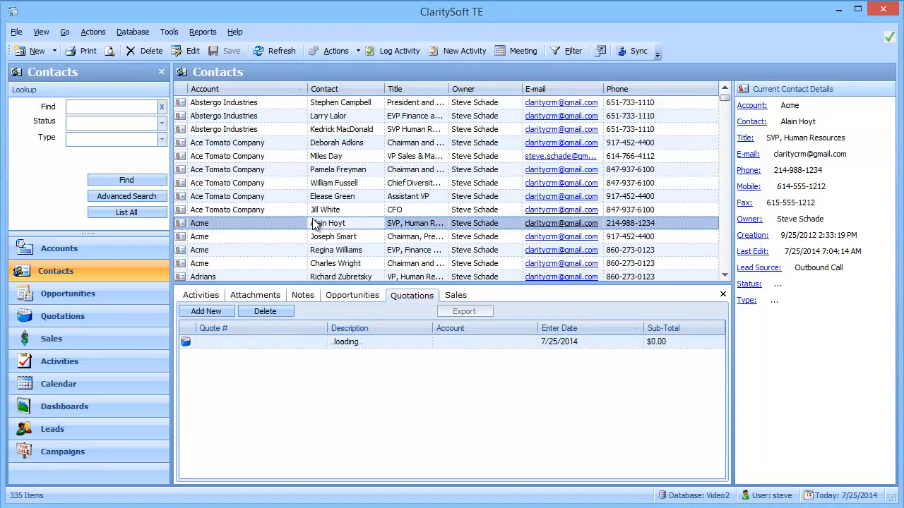
left_click(173, 32)
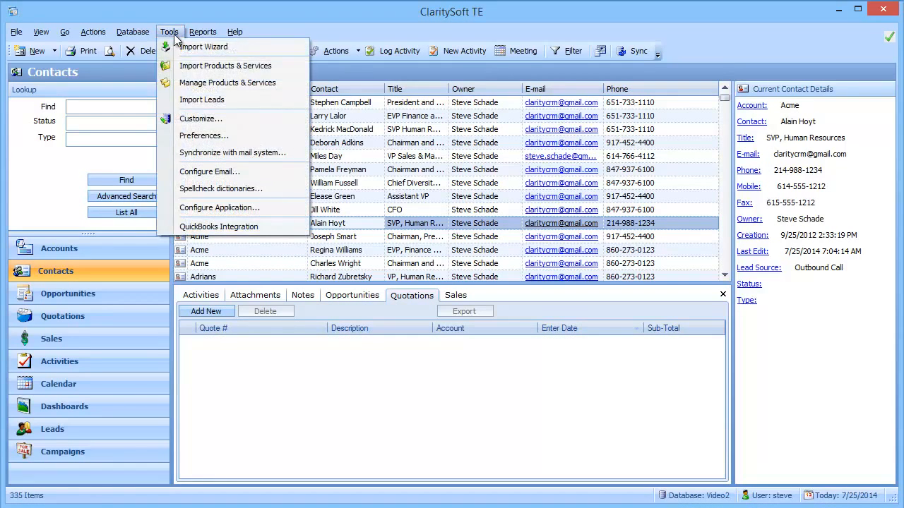
left_click(199, 119)
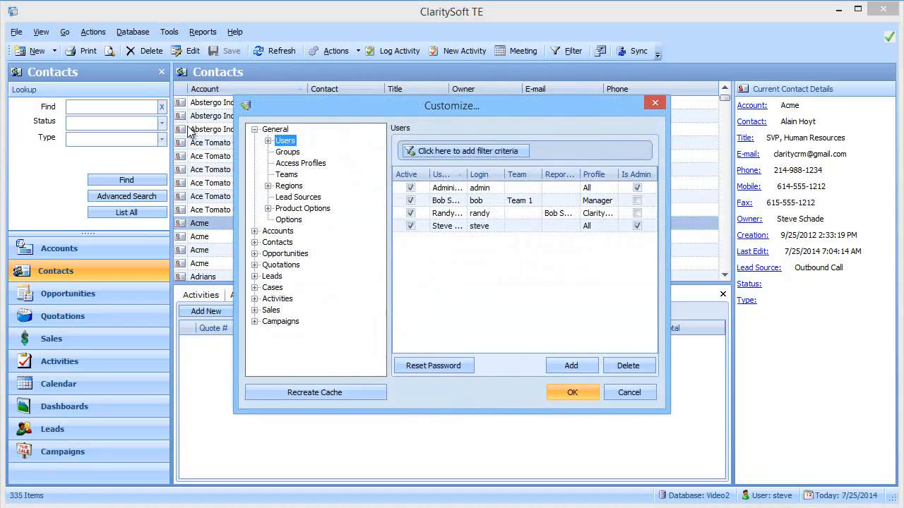
left_click(289, 219)
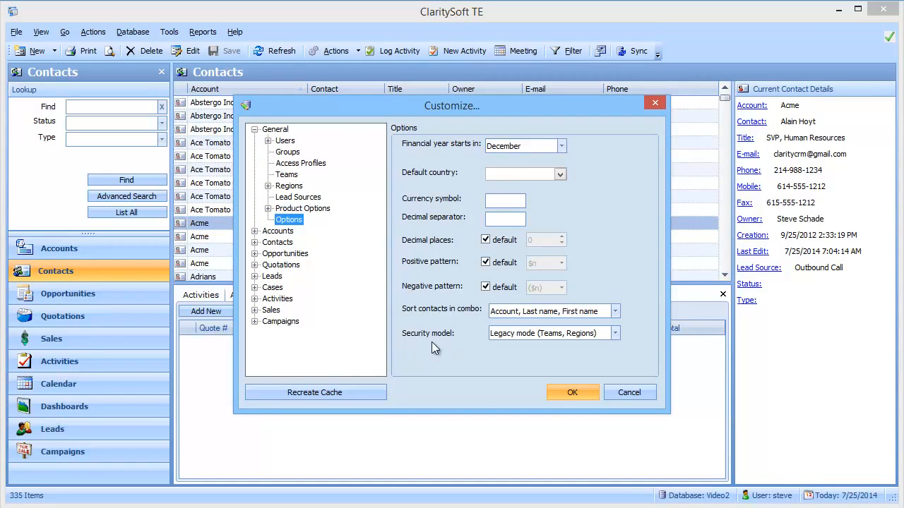
left_click(615, 333)
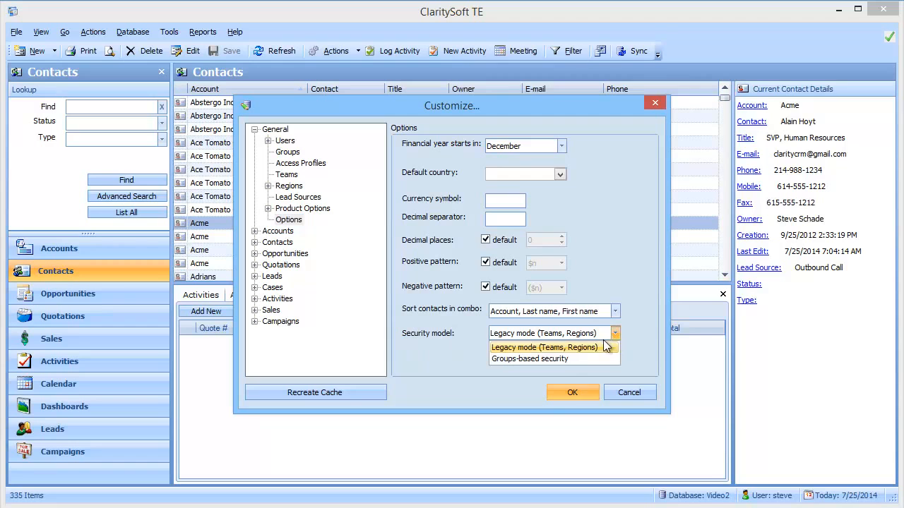
left_click(600, 357)
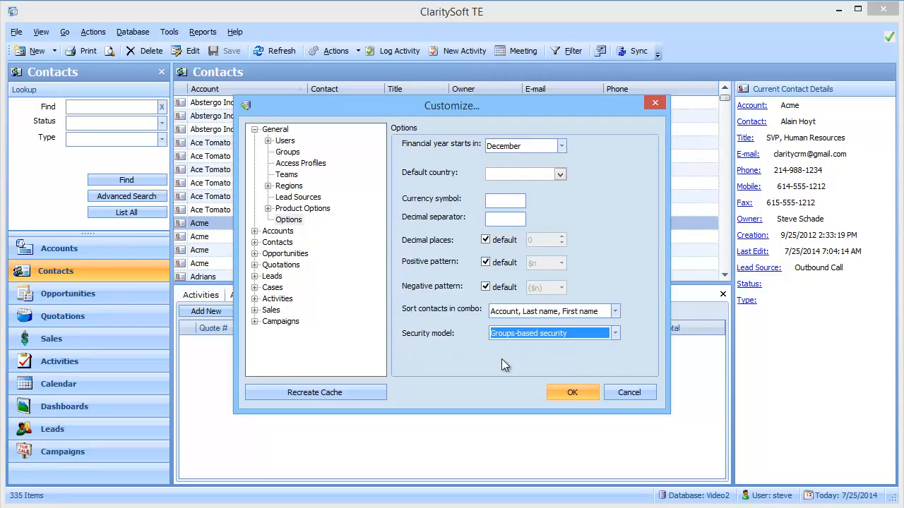
left_click(568, 390)
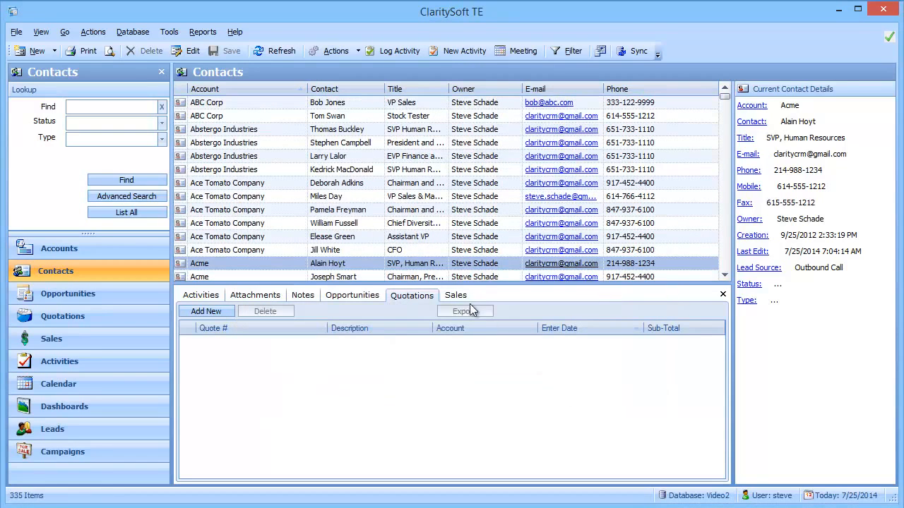
Add a new security group named USA in the general customization settings
left_click(359, 210)
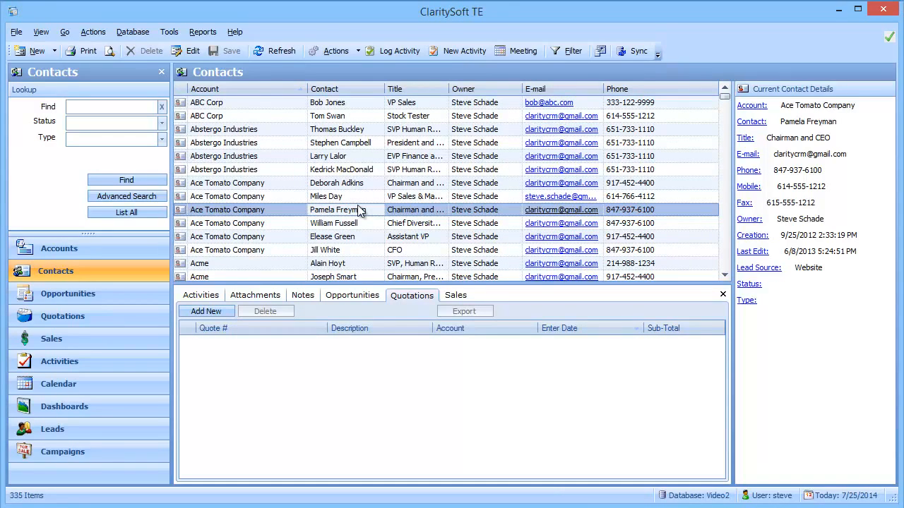
left_click(170, 32)
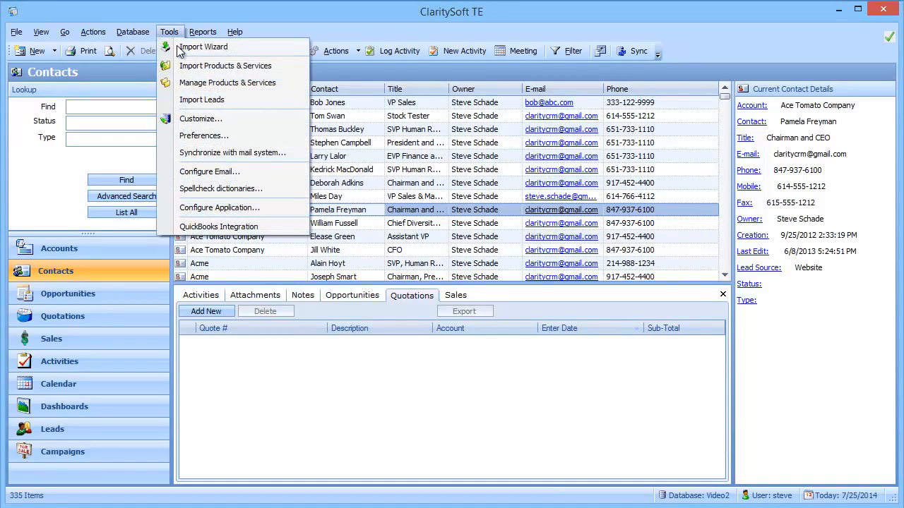
left_click(202, 119)
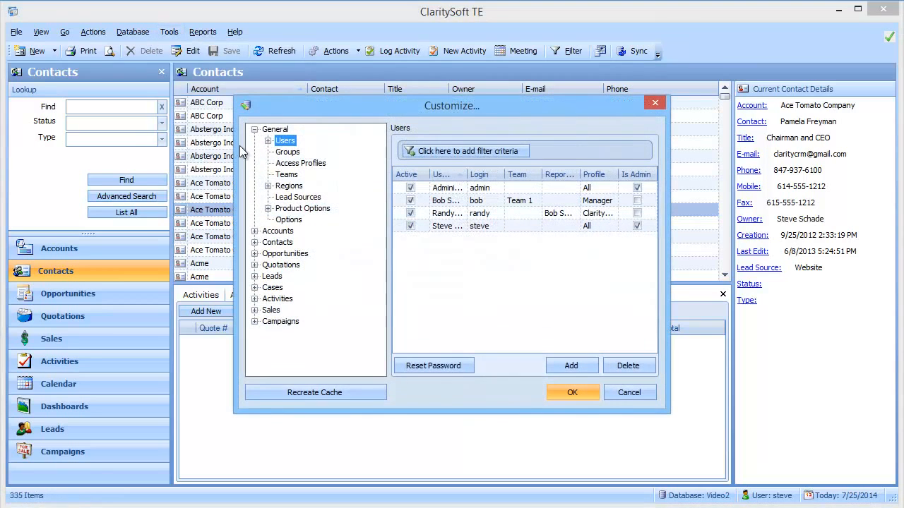
left_click(291, 153)
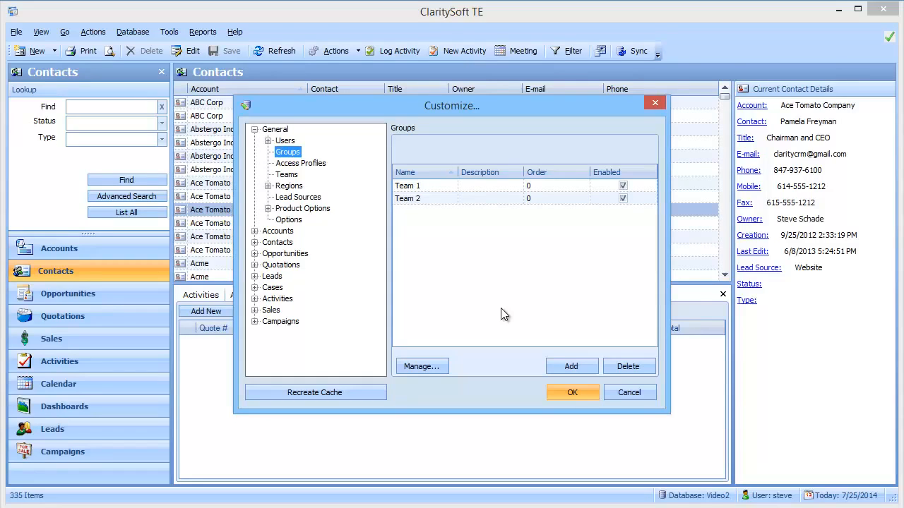
left_click(568, 367)
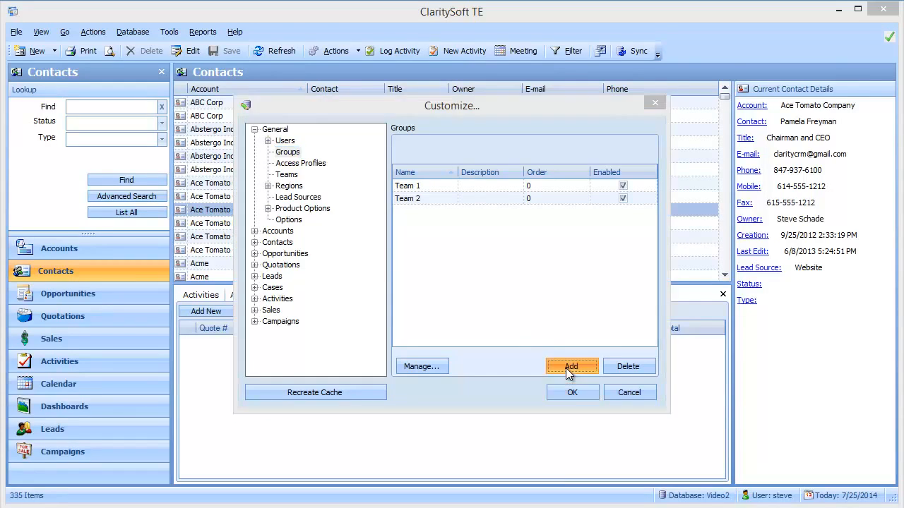
type("USA")
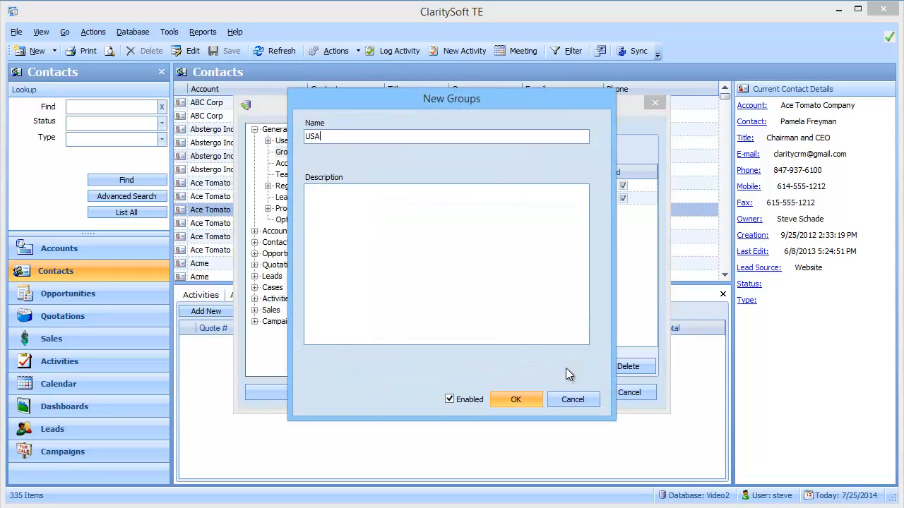
key("Return")
Add two more groups named North and South
left_click(567, 368)
type("North")
key("Return")
left_click(566, 368)
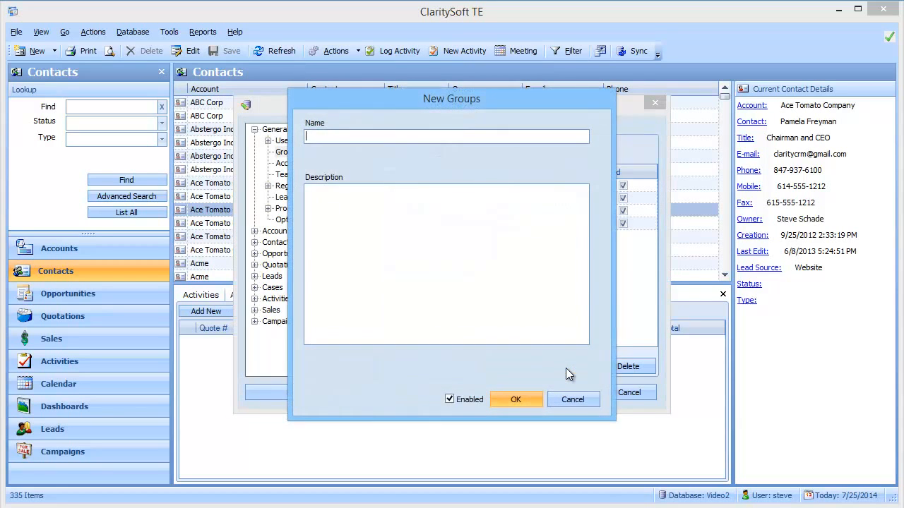
type("South")
key("Return")
Add two further groups named East and West
left_click(565, 368)
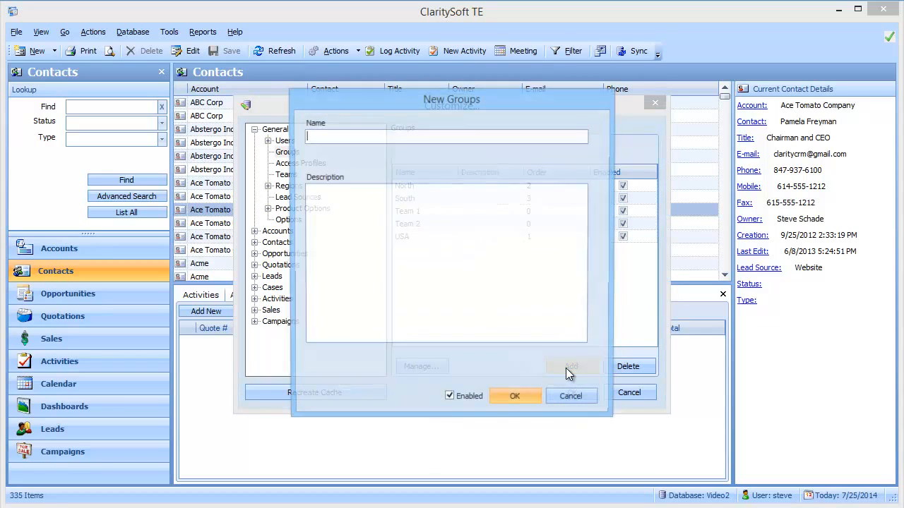
type("East")
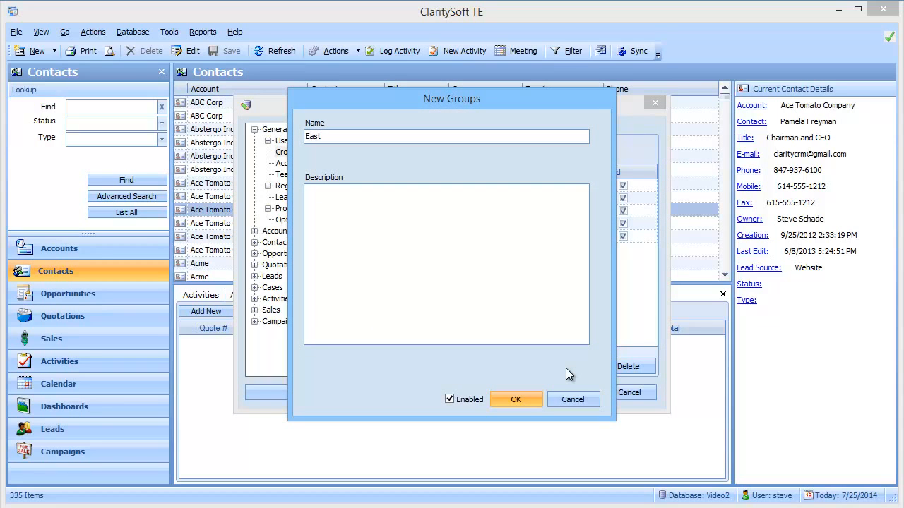
key("Return")
left_click(566, 368)
type("Wes")
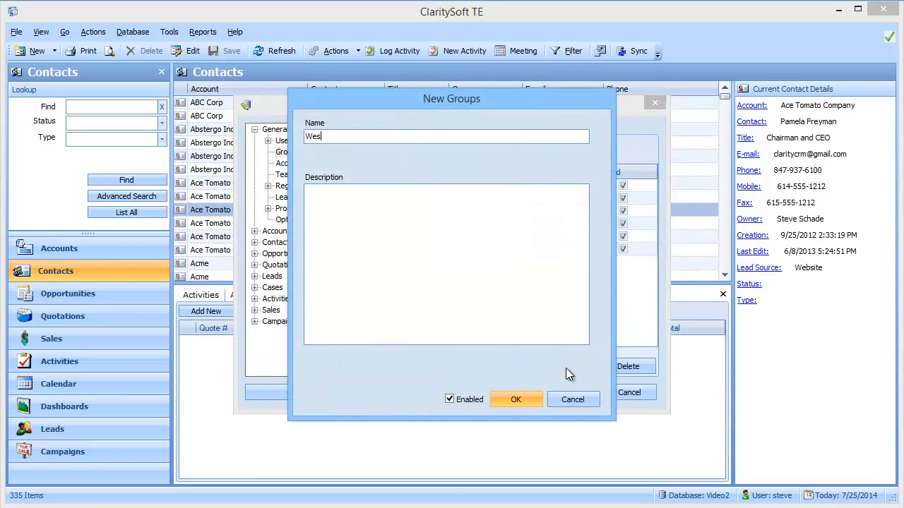
type("t")
key("Return")
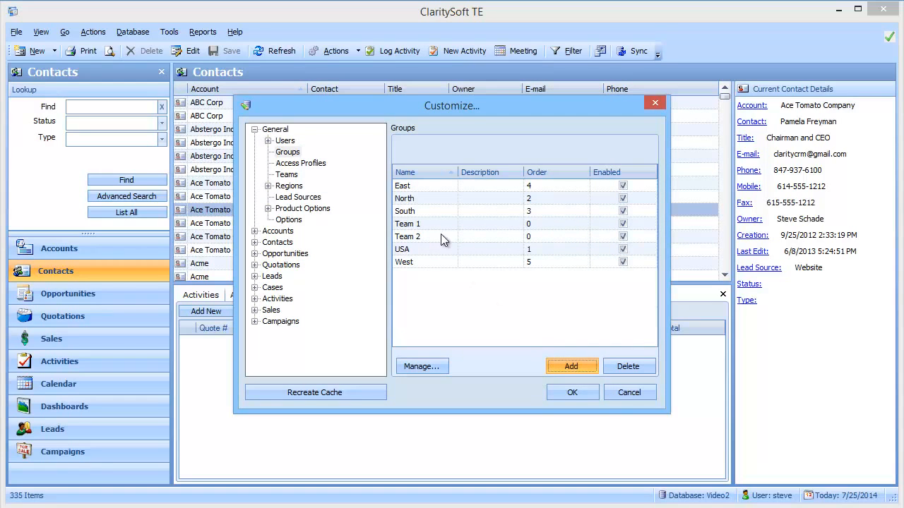
Make North, South, East and West child groups of the USA group and save its membership settings
left_click(407, 254)
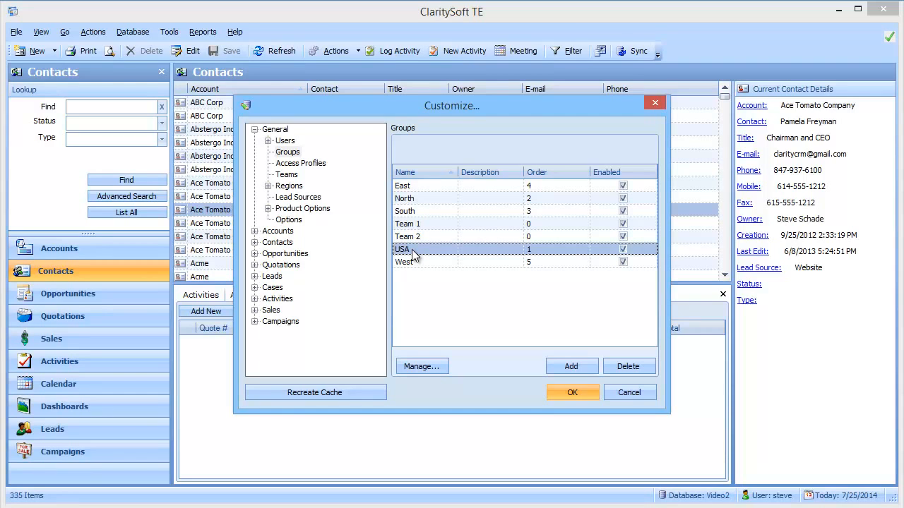
left_click(422, 365)
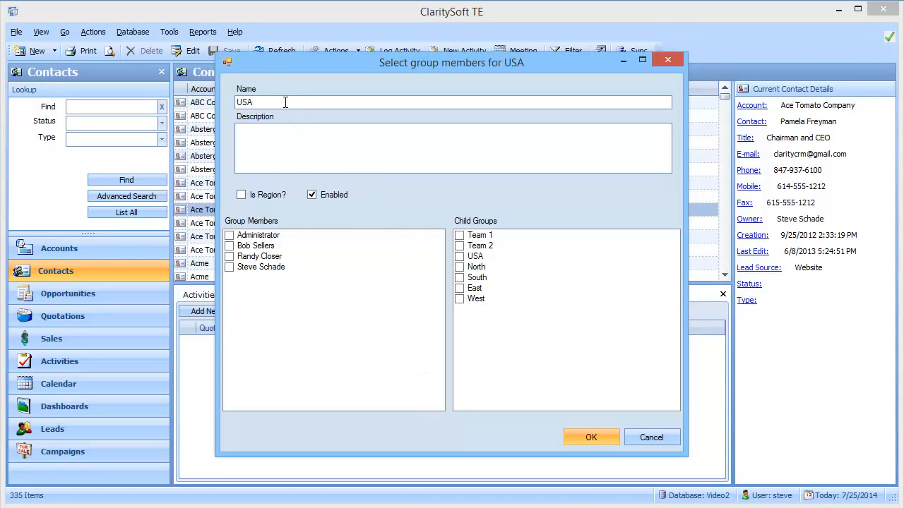
left_click_drag(271, 103, 230, 107)
left_click(460, 267)
left_click(460, 277)
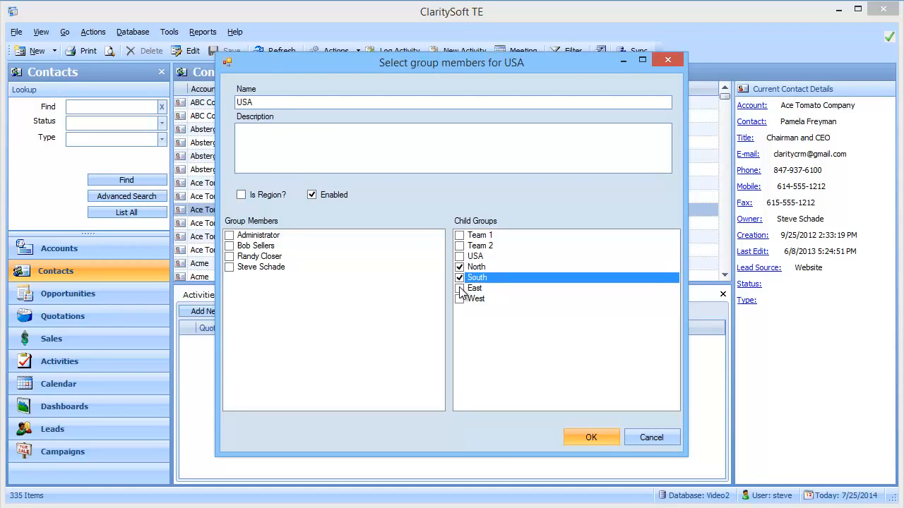
left_click(459, 288)
left_click(459, 299)
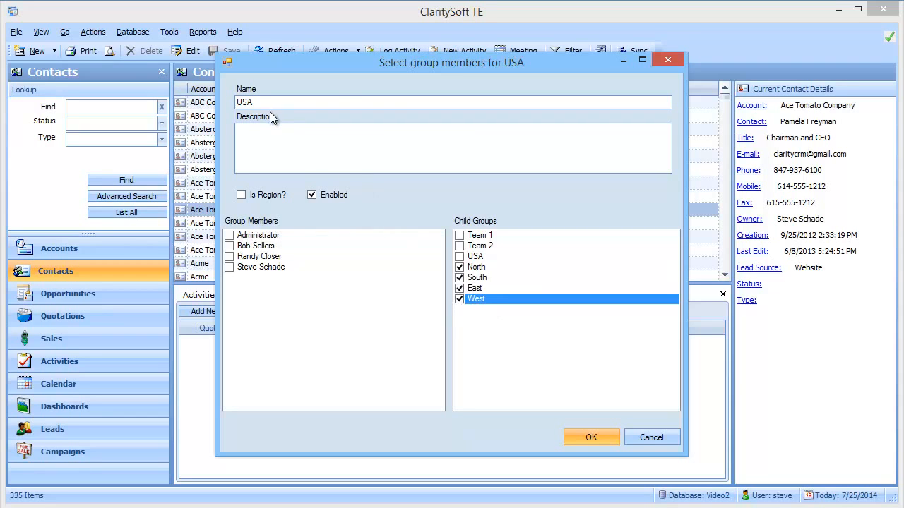
left_click(591, 438)
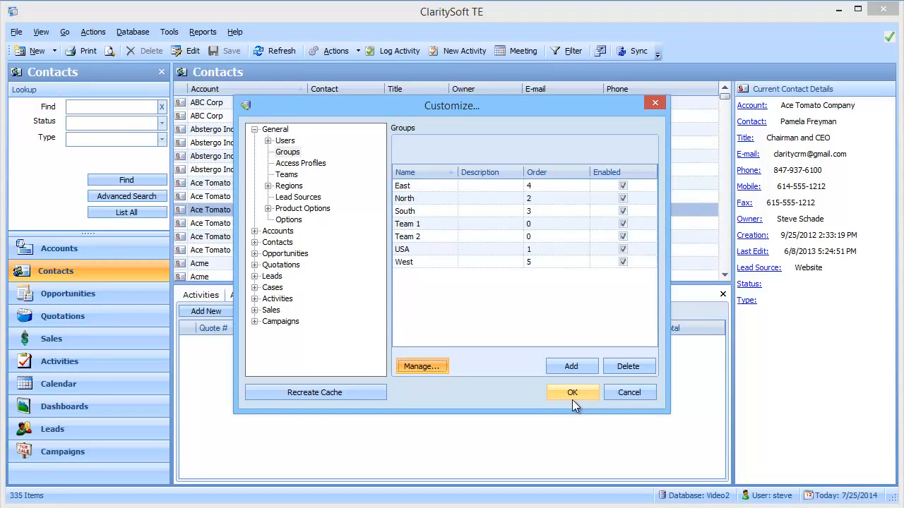
Give the last admin user in the user list visibility into the USA group, without any group membership, and save the record
left_click(285, 144)
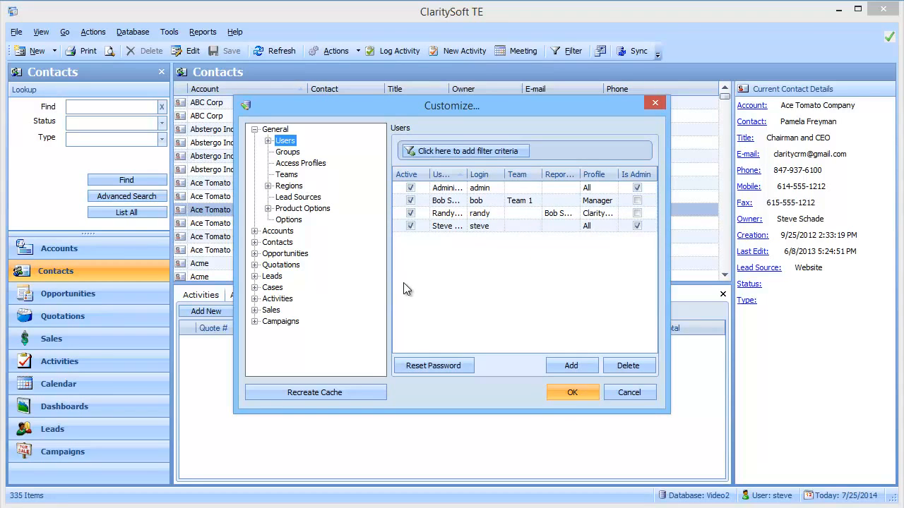
double_click(444, 227)
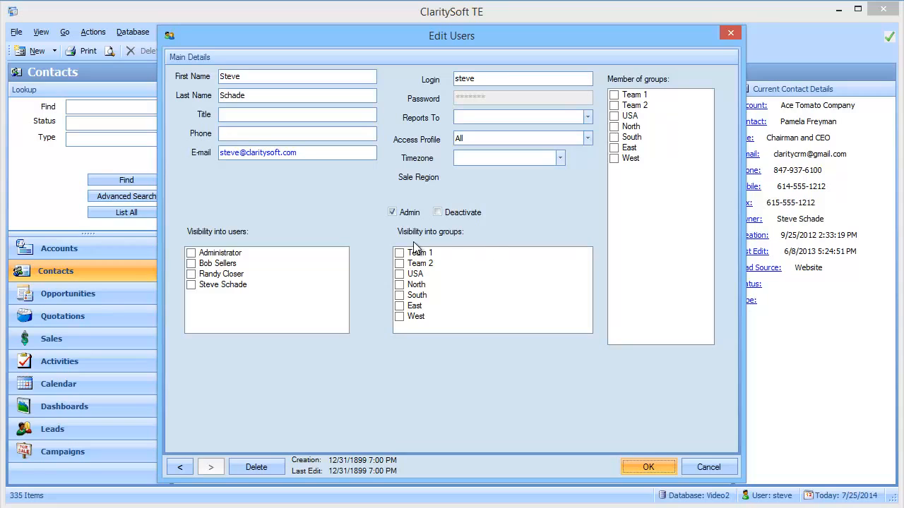
left_click(615, 127)
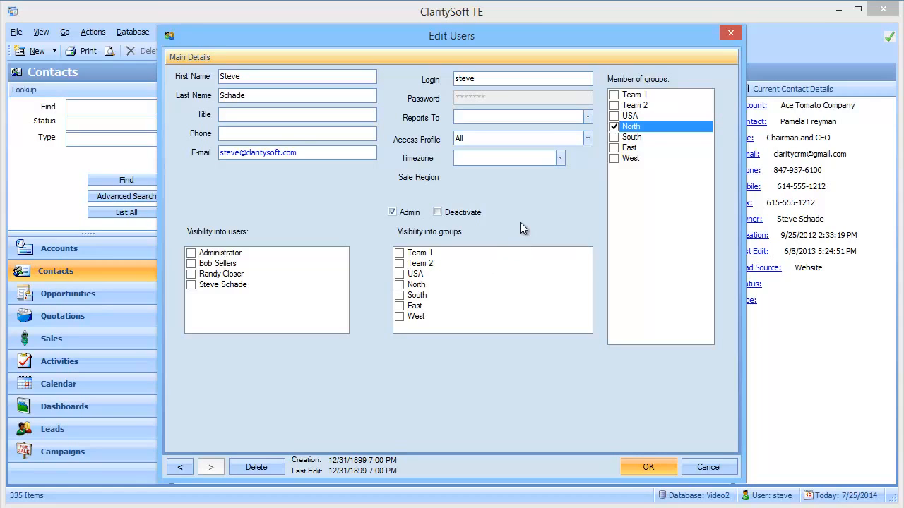
left_click(613, 126)
left_click(401, 275)
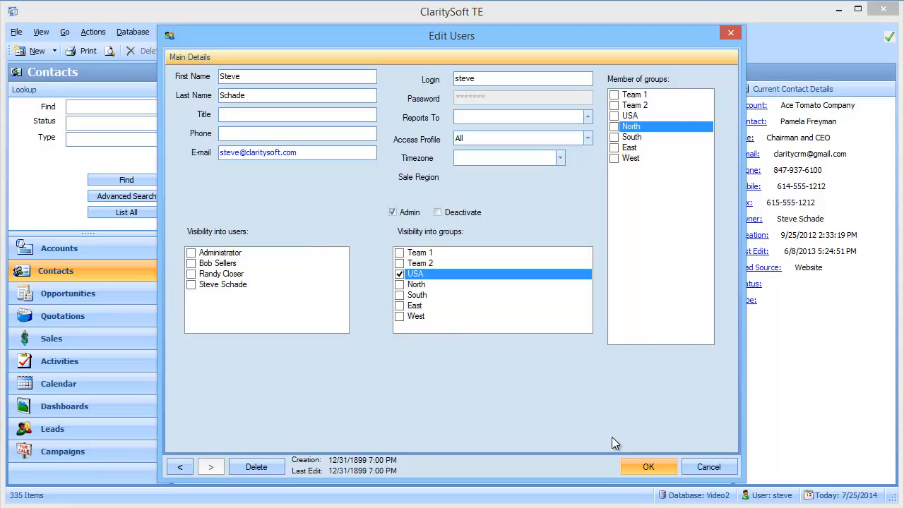
left_click(647, 467)
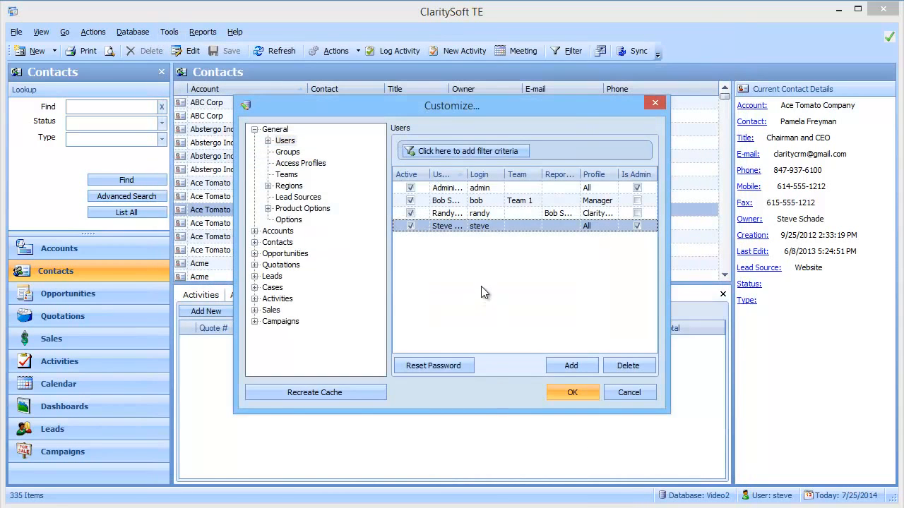
Open the user with the Manager profile and remove the Team 1 visibility and the Team 1 and Team 2 memberships
double_click(446, 201)
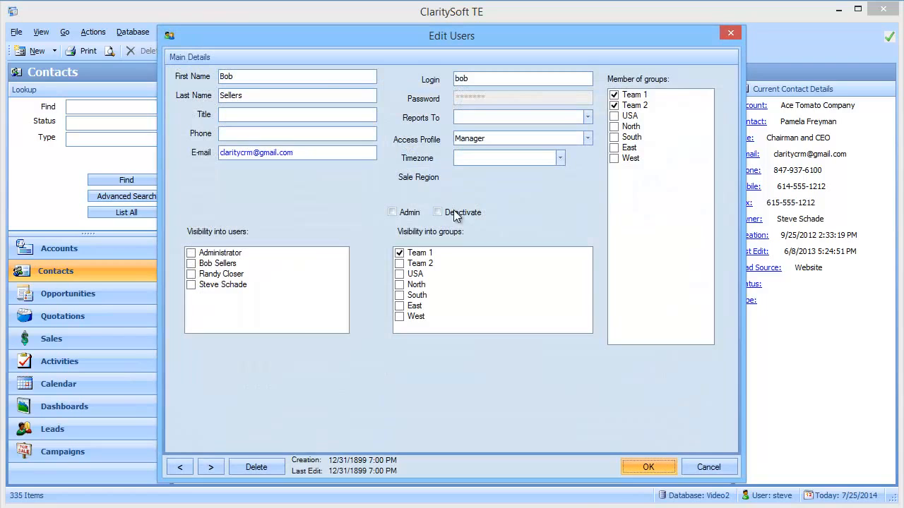
left_click(400, 253)
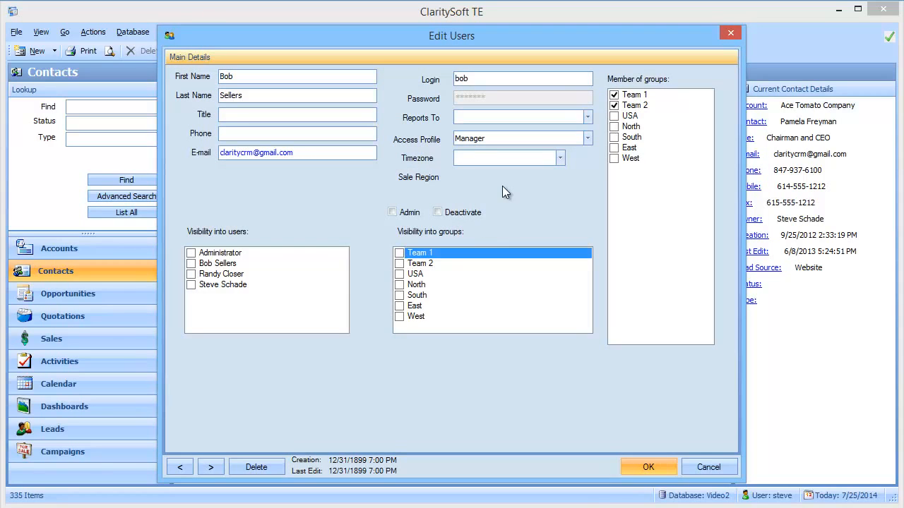
left_click(615, 105)
left_click(614, 94)
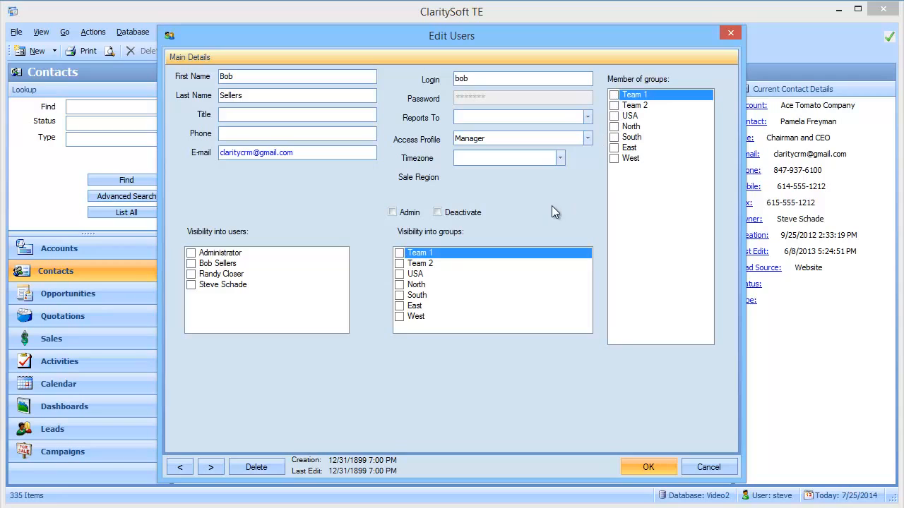
Make this user a member of the North group, set the access profile to Individual, and save the record
left_click(614, 127)
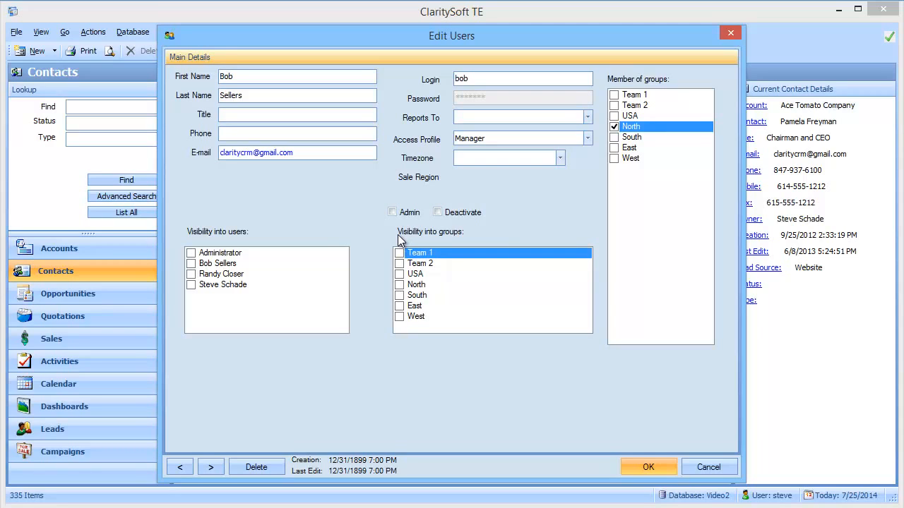
left_click(586, 139)
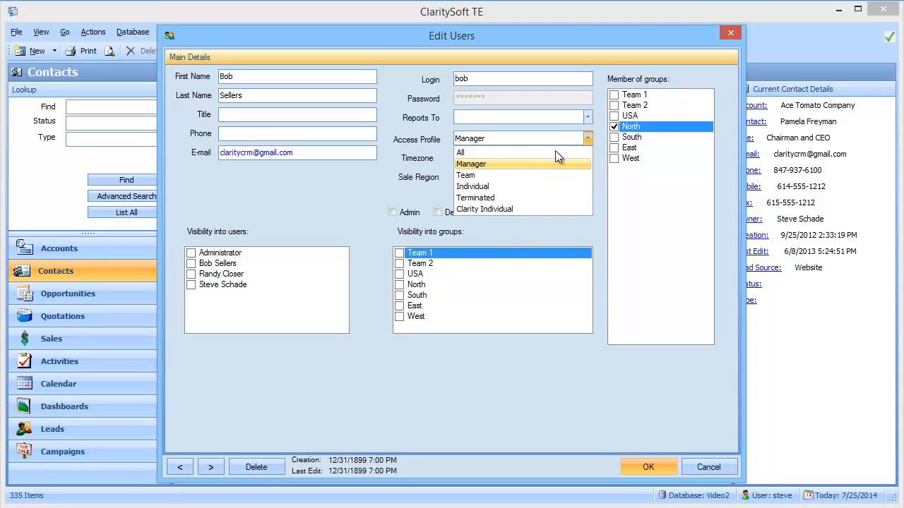
left_click(516, 186)
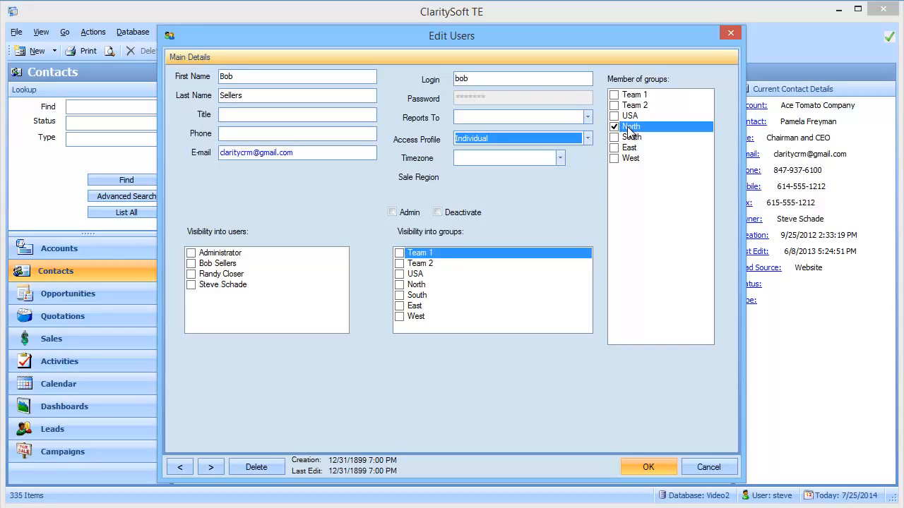
left_click(648, 466)
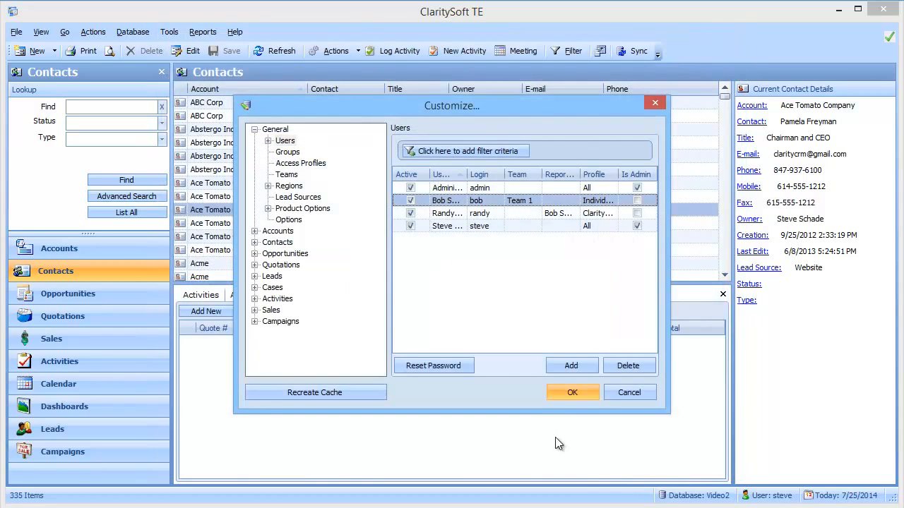
Make the user with the Clarity Individual profile a member of the South group, and save all customization changes
double_click(457, 213)
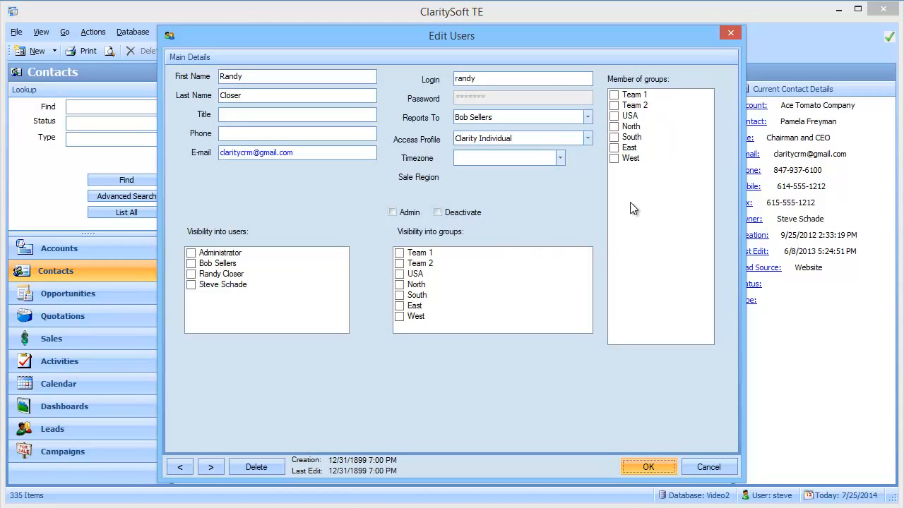
left_click(614, 138)
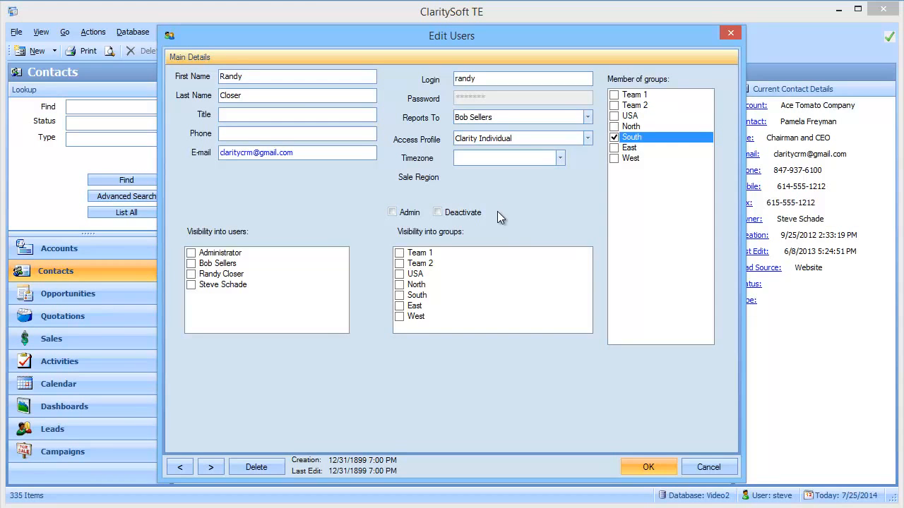
left_click(651, 466)
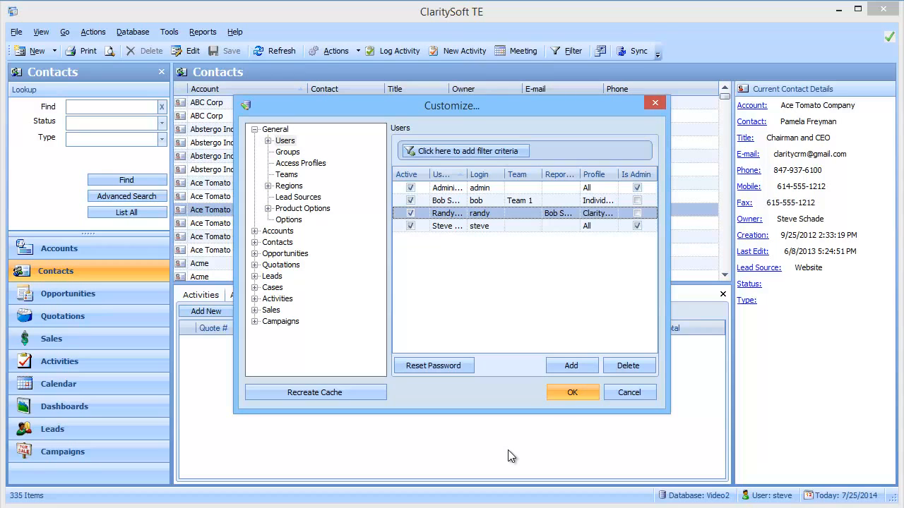
left_click(569, 392)
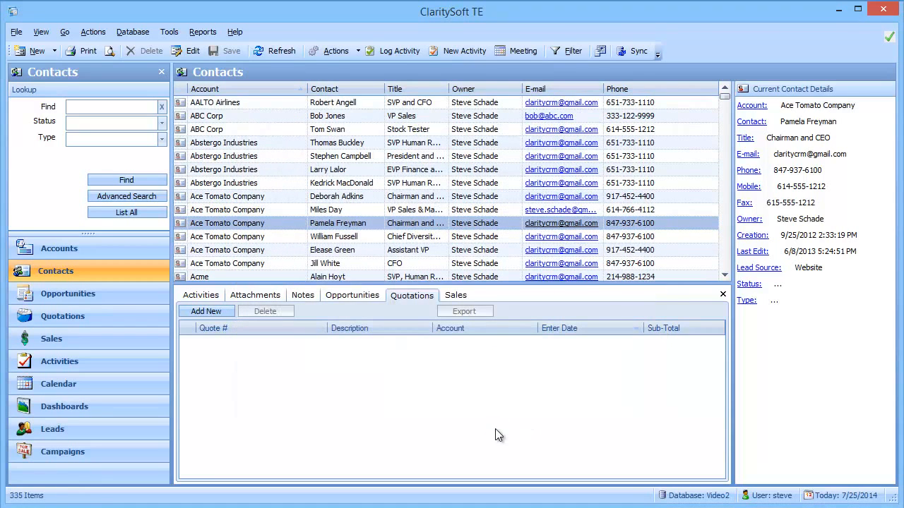